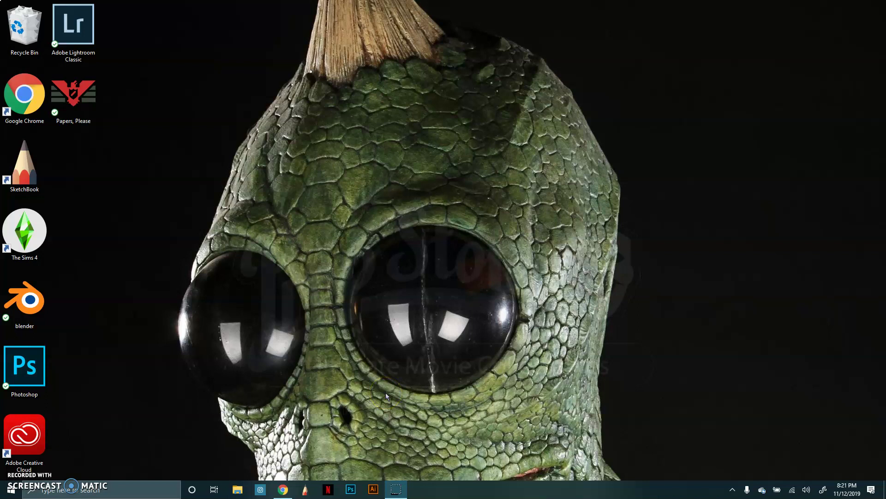
- In File Explorer, open Gif 123 > vomit jaypegs to show frames 01 through 20
left_click(238, 490)
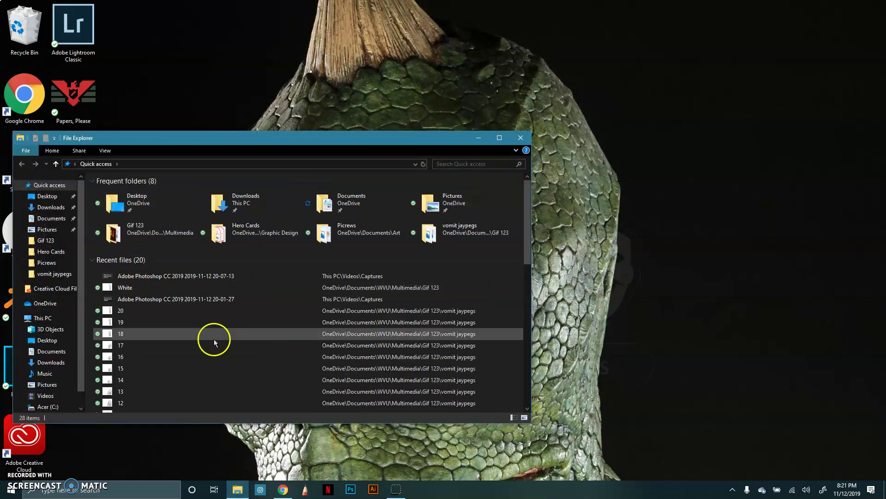
left_click(154, 229)
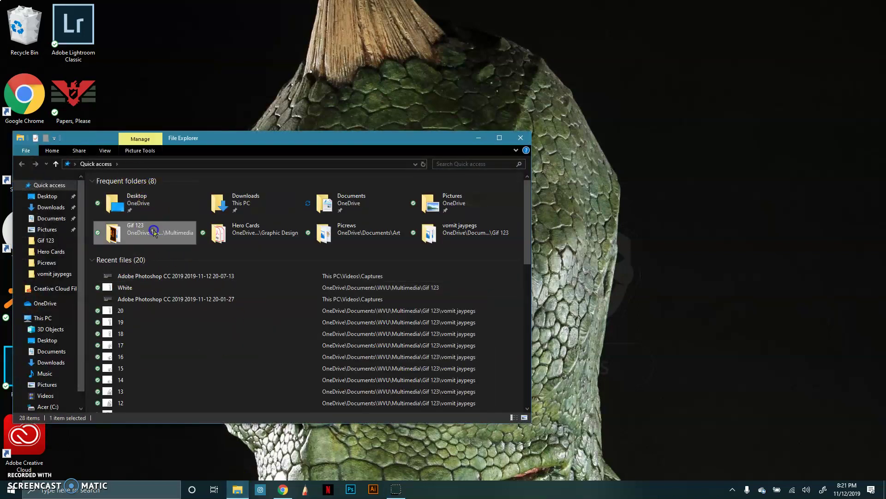
double_click(154, 229)
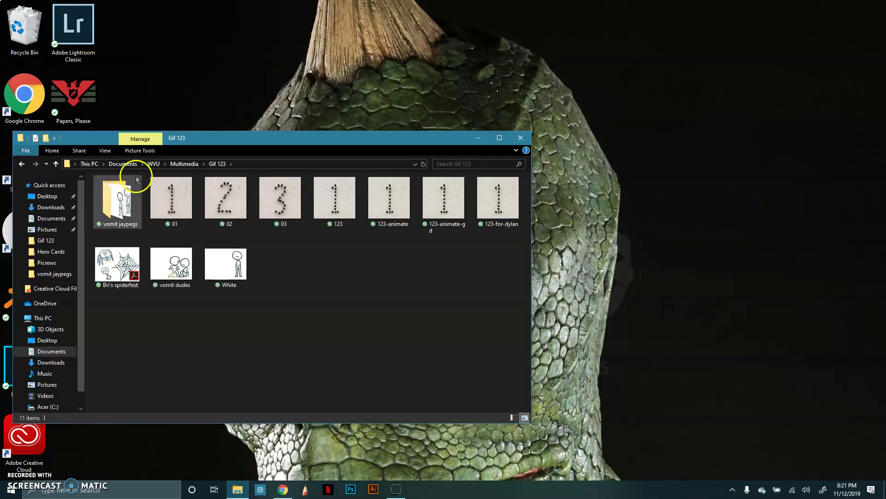
left_click(117, 212)
double_click(118, 212)
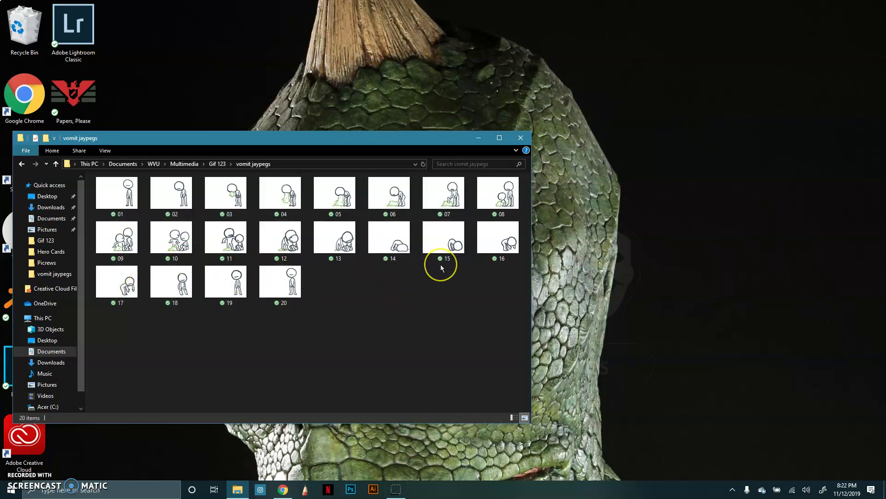
- Switch to Photoshop to bring up its Home screen with recent files
left_click(352, 493)
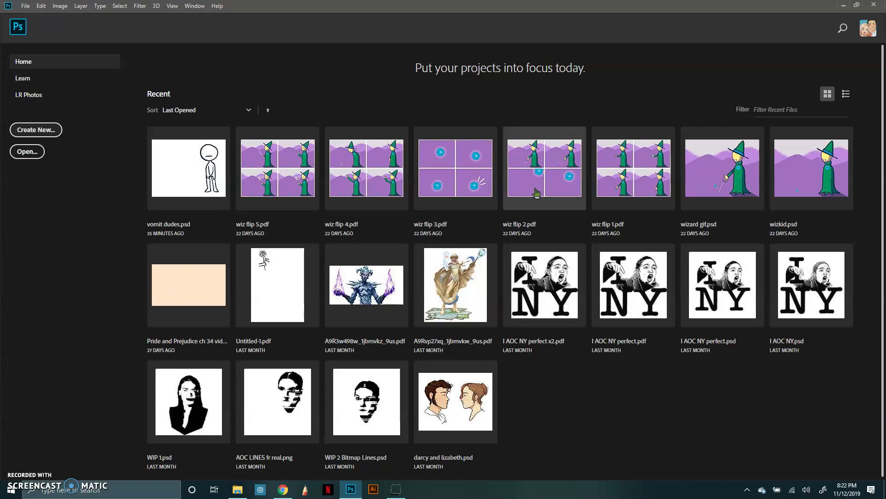
- Create a blank Untitled-1 document at 5.5 × 4.25 inches, 300 ppi
key("ctrl+n")
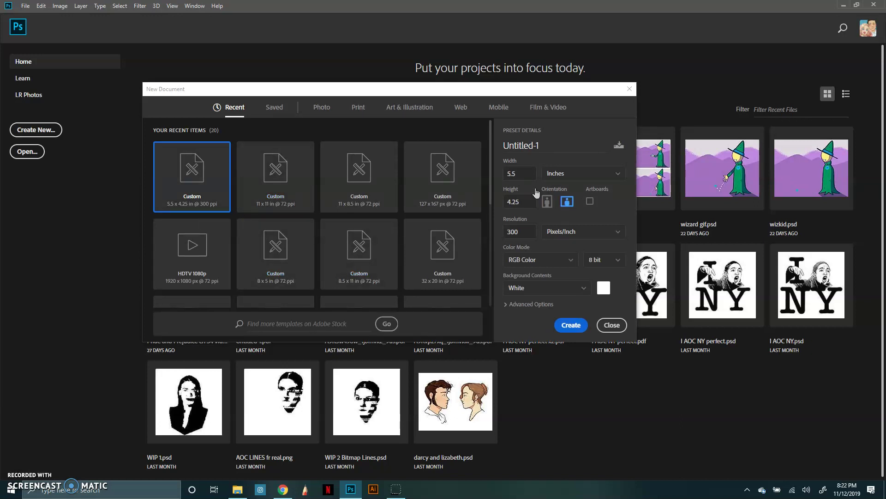
key("Return")
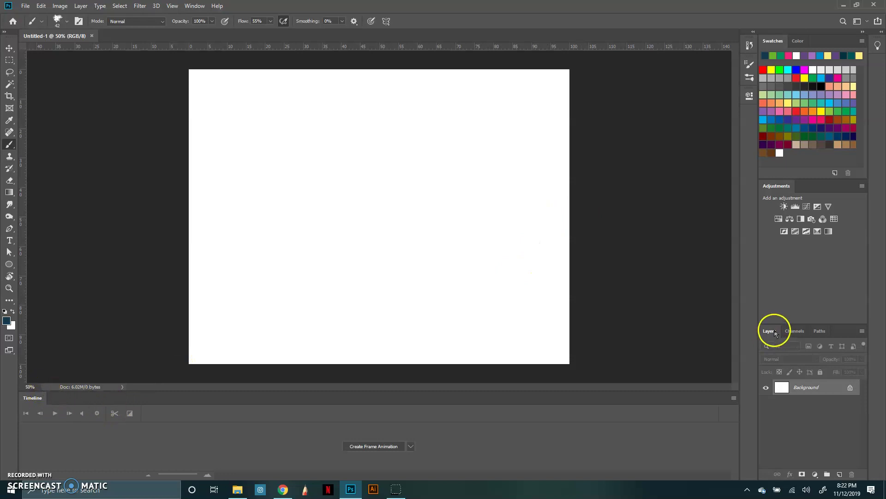
left_click(194, 6)
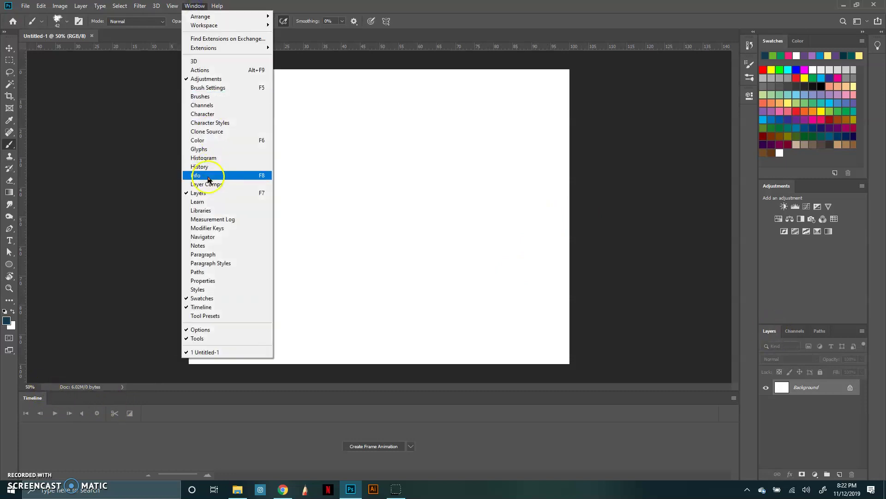
left_click(643, 224)
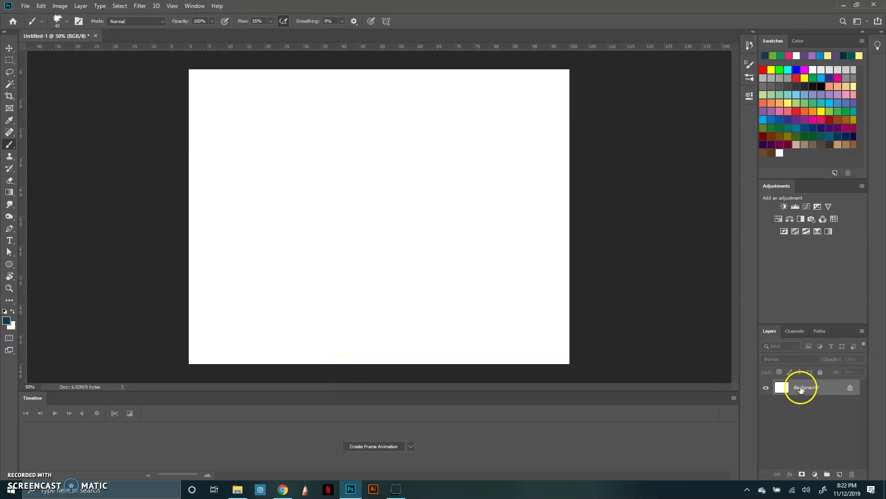
key("alt+f")
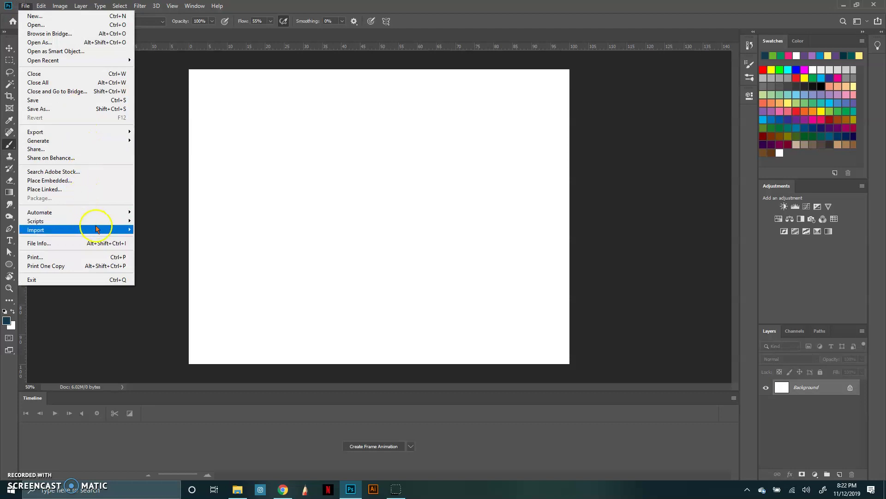
- Load the vomit jaypegs folder into a layer stack with Load Files into Stack, using Folder
mouse_move(111, 232)
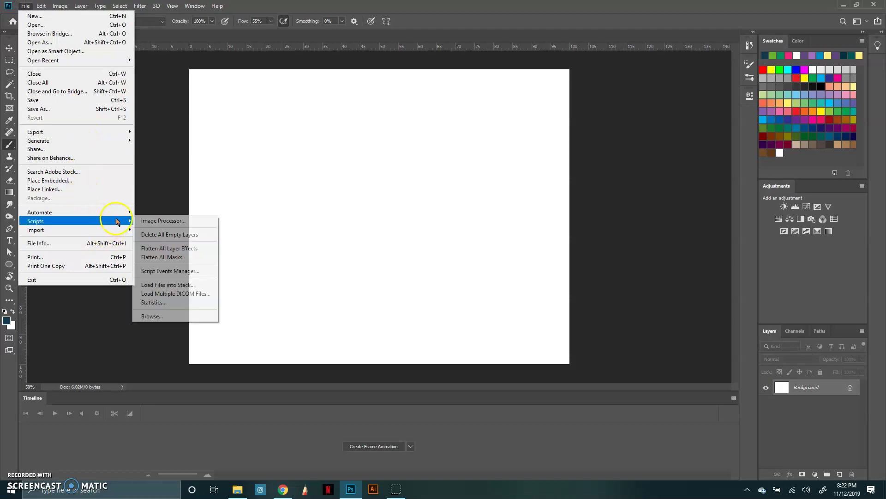
left_click(193, 285)
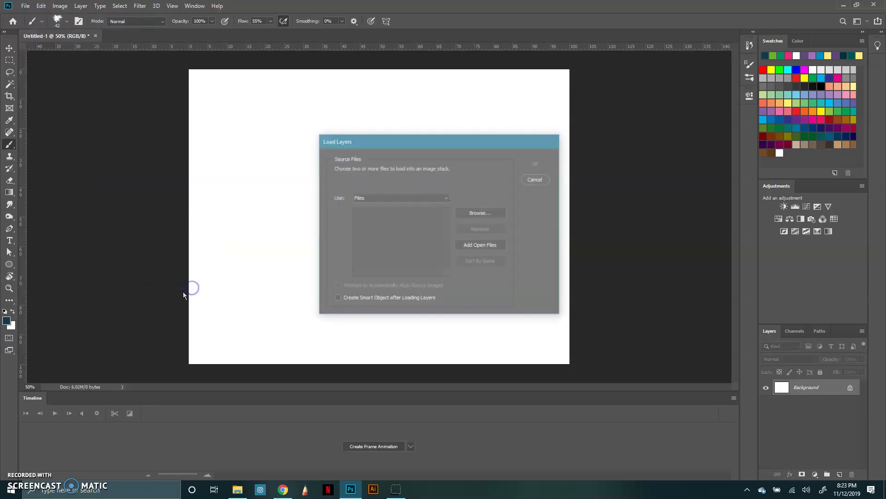
left_click(444, 197)
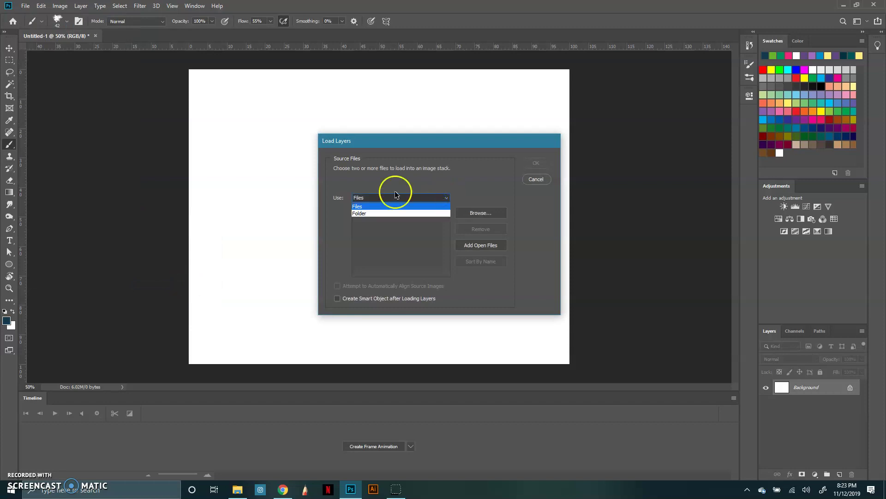
left_click(382, 215)
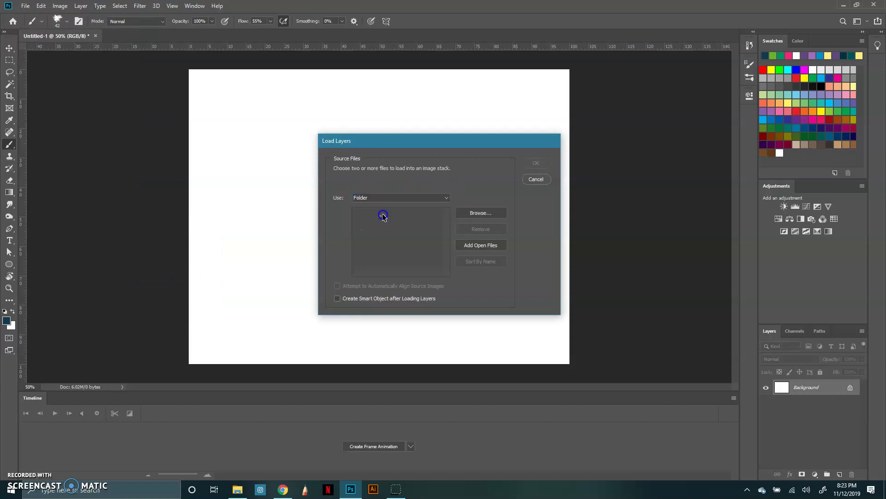
left_click(488, 212)
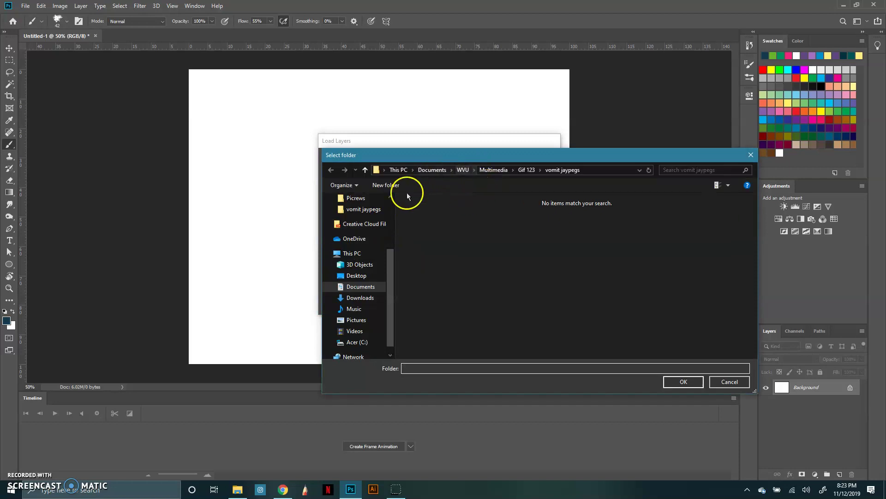
left_click(527, 170)
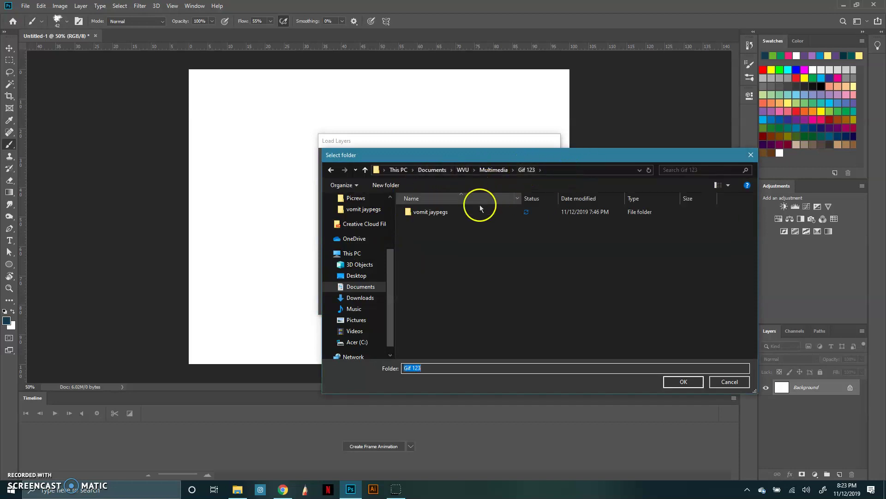
left_click(437, 213)
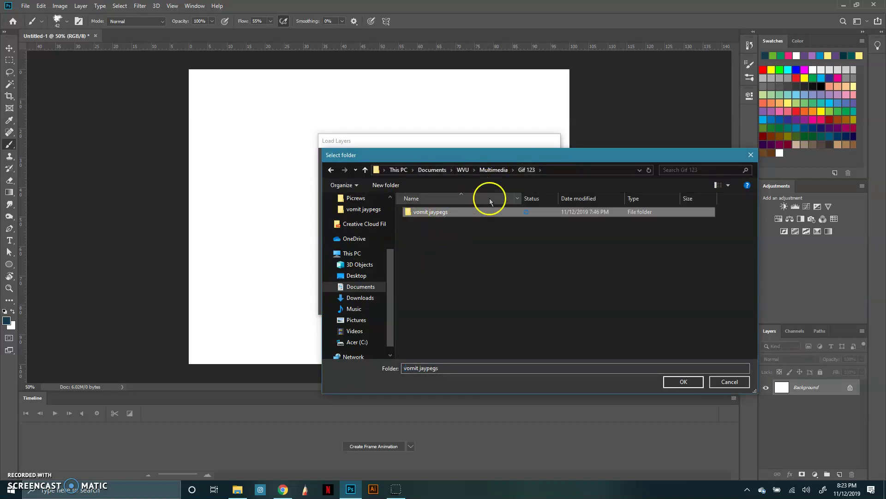
left_click(683, 382)
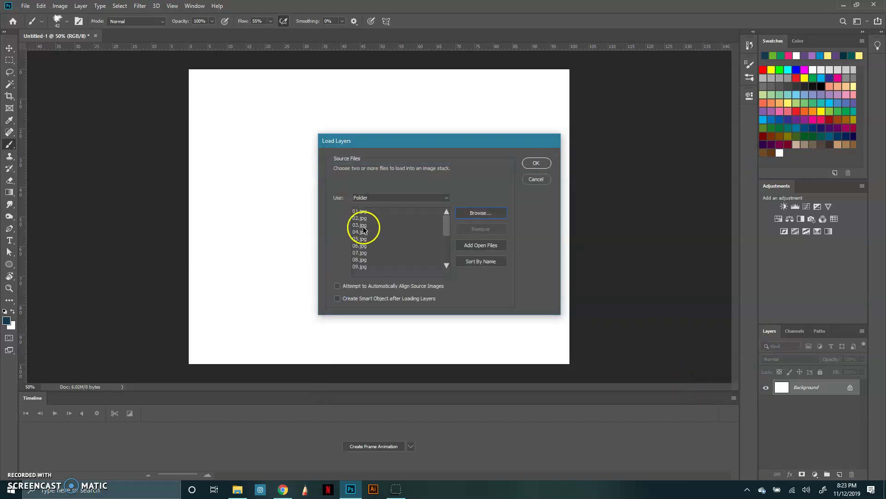
left_click_drag(447, 226, 447, 274)
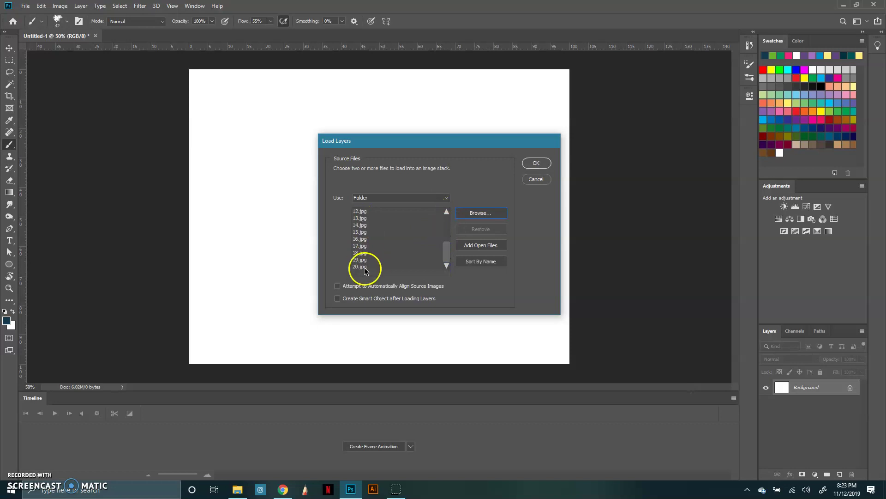
left_click(534, 164)
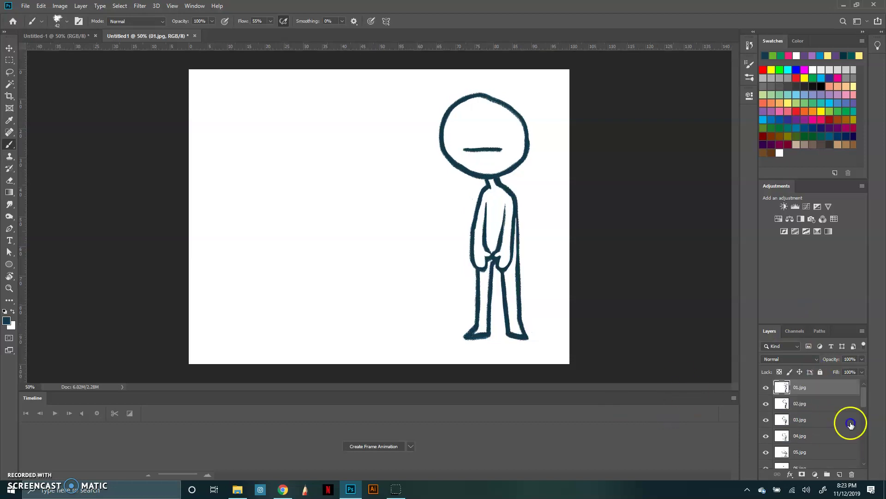
- Scroll the Layers panel to check layers 01.jpg through 20.jpg
left_click_drag(867, 395, 867, 465)
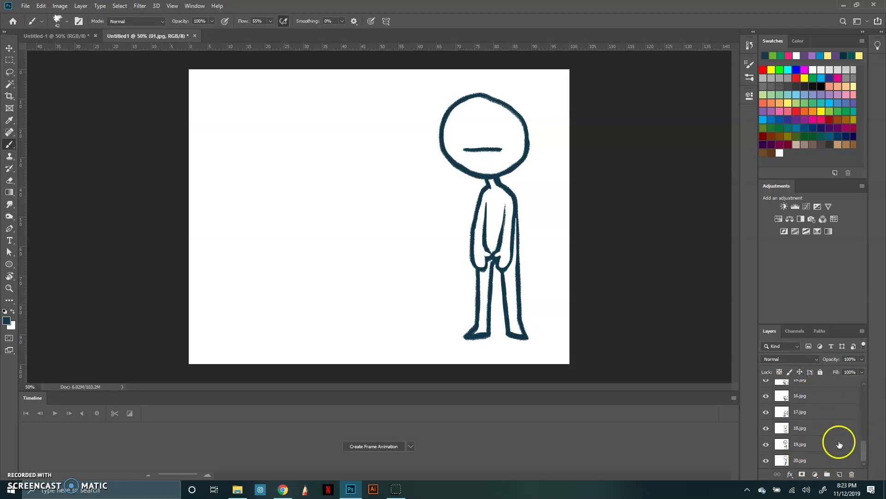
mouse_move(866, 456)
left_mouse_down()
mouse_move(867, 432)
mouse_move(866, 454)
left_mouse_up()
left_click_drag(864, 457, 864, 393)
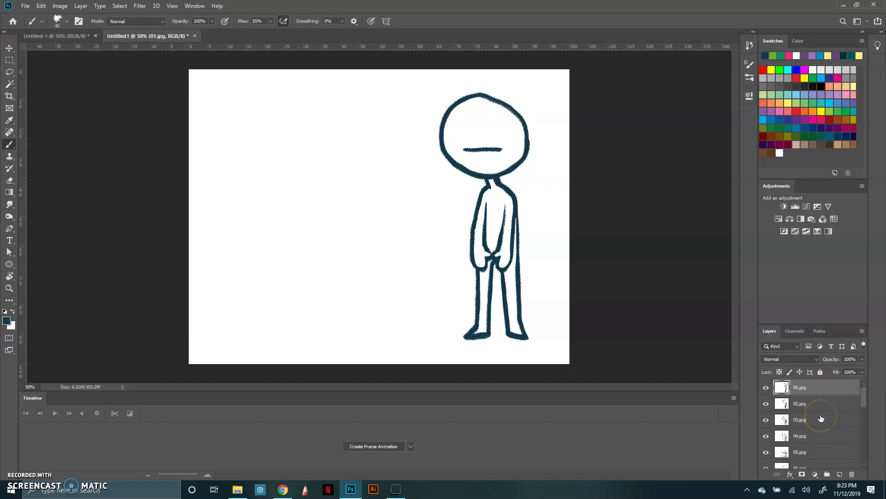
- Create a frame animation, make frames from the 20 layers, then reverse the frame order
left_click(381, 445)
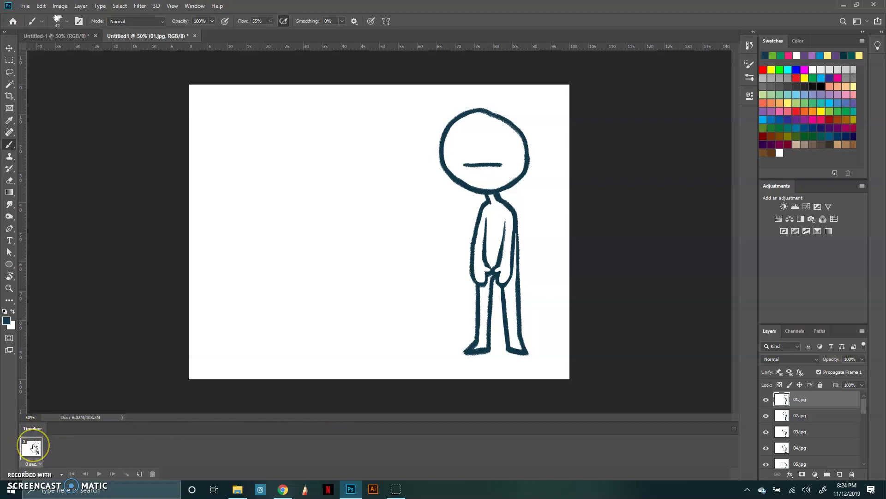
left_click(732, 428)
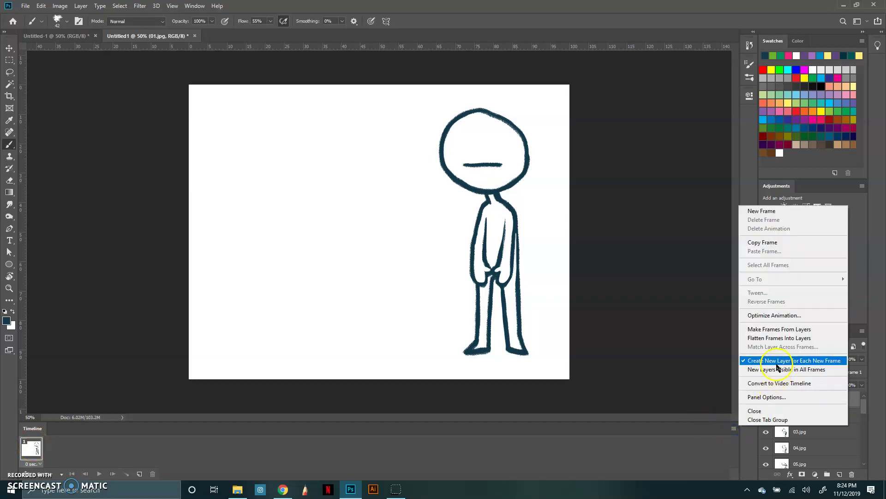
left_click(812, 330)
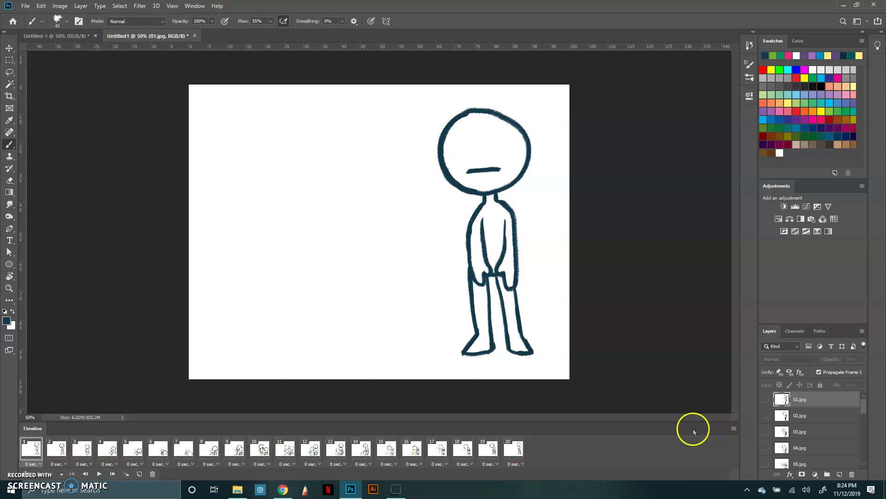
left_click(734, 428)
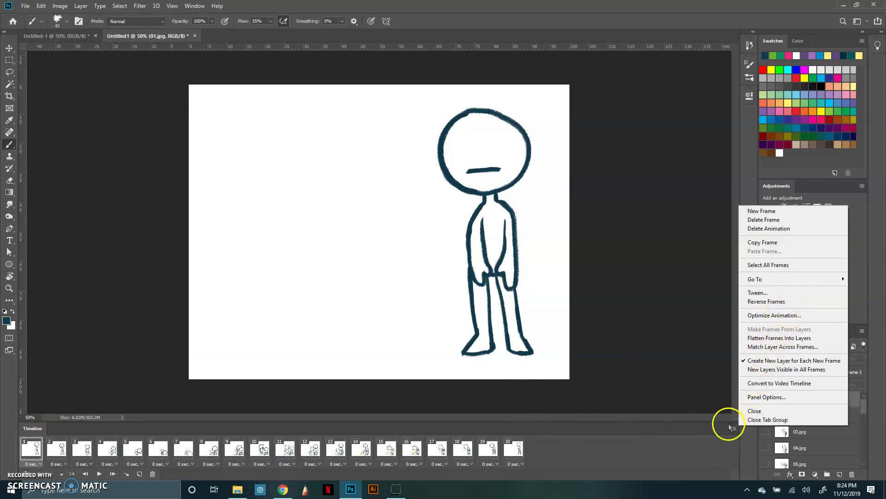
left_click(784, 303)
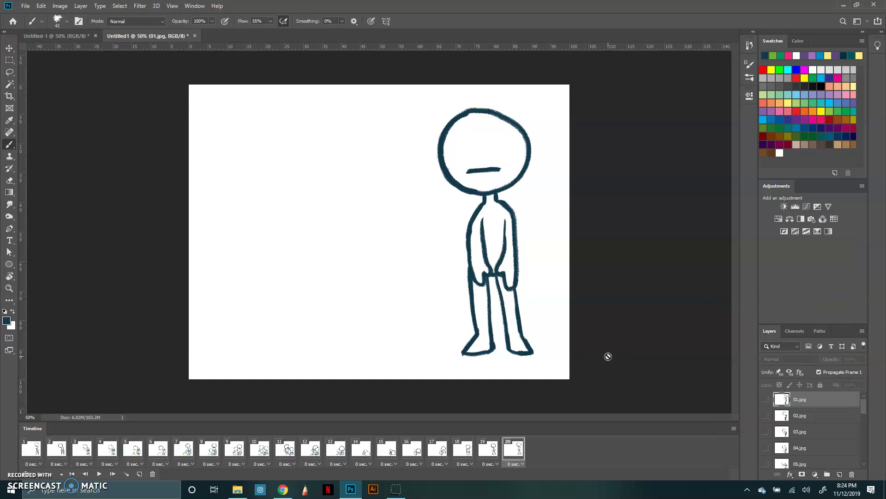
- Preview the animation, then set frames 1–5 to a 0.1-second delay
left_click(98, 474)
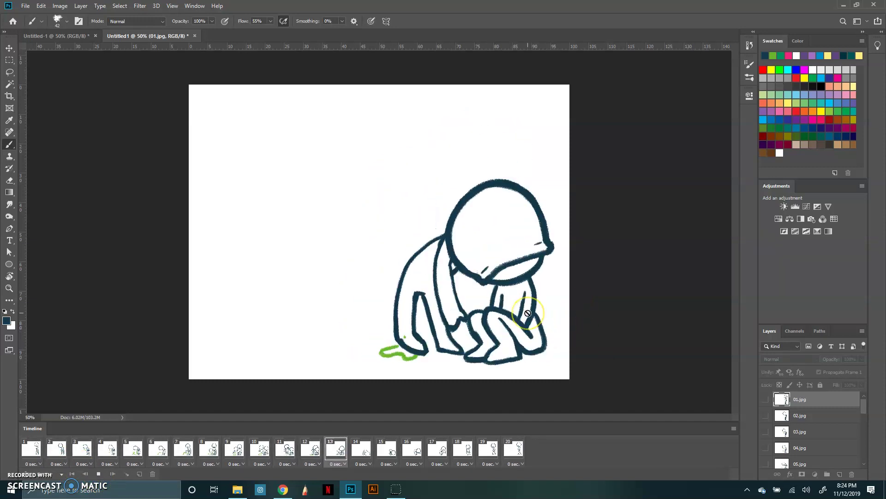
left_click(98, 475)
left_click(31, 449)
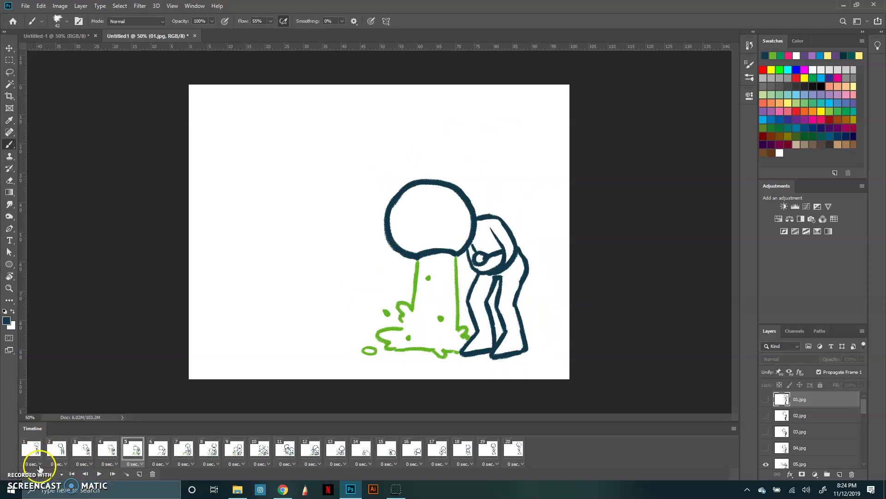
left_click(41, 463)
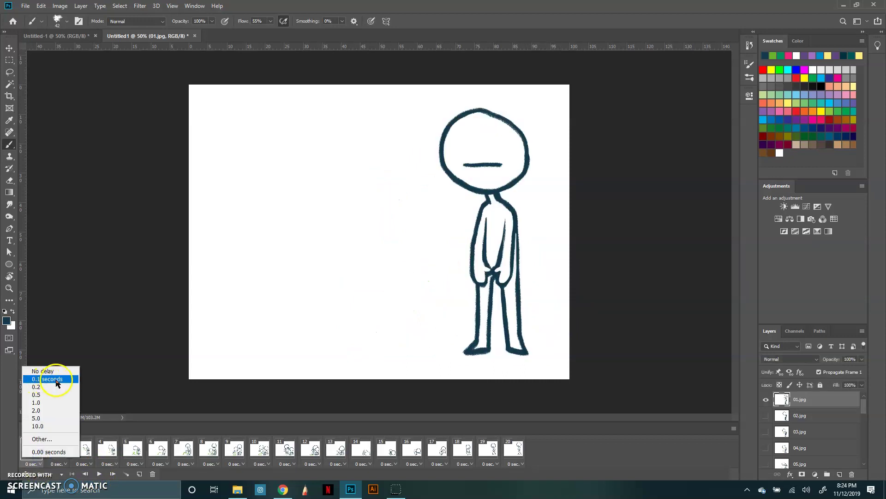
left_click(58, 380)
left_click(61, 464)
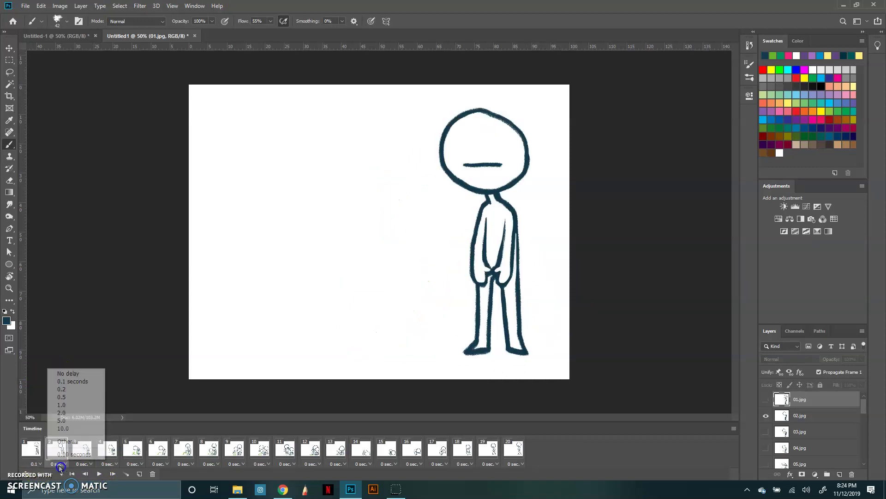
left_click(69, 379)
left_click(79, 463)
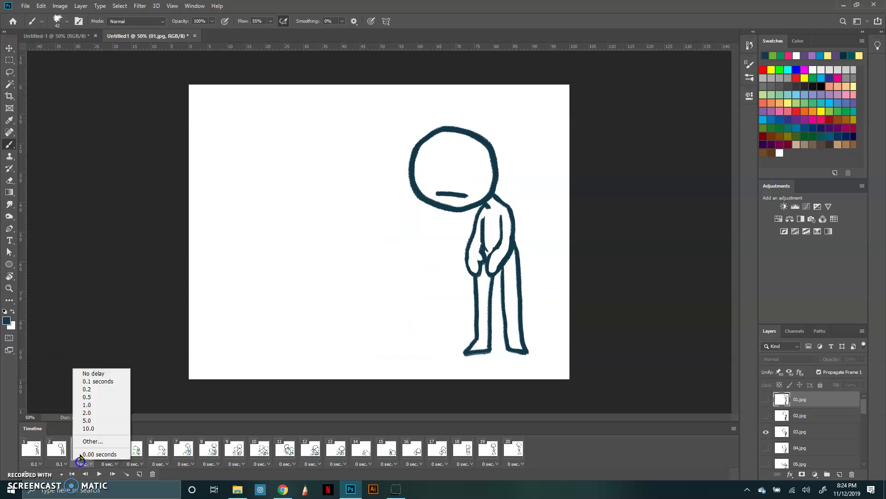
left_click(106, 381)
left_click(113, 464)
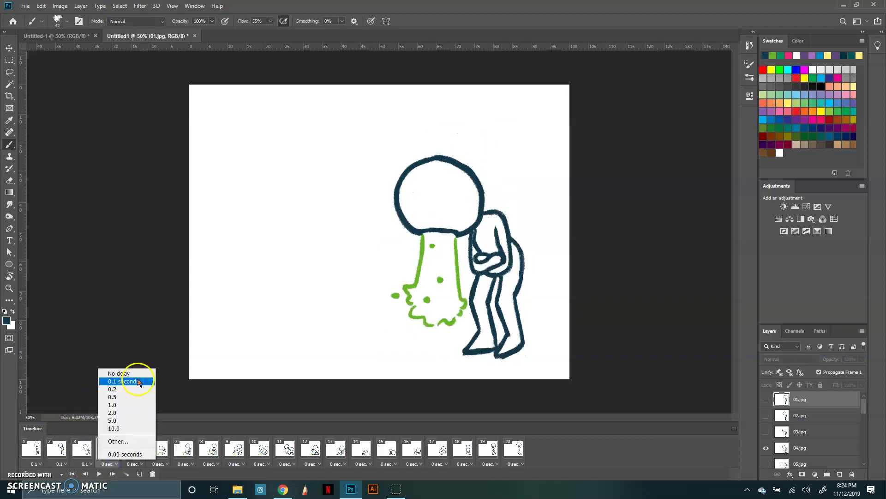
left_click(107, 383)
left_click(133, 449)
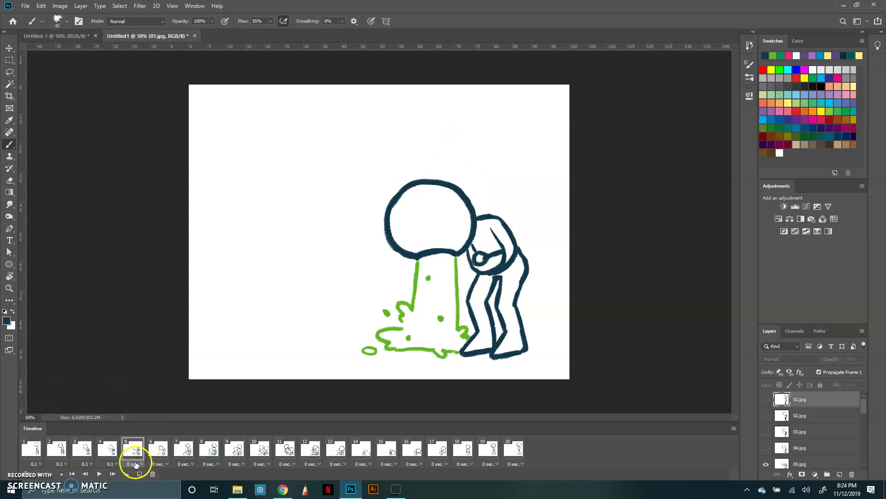
left_click(135, 464)
left_click(143, 381)
- Set frames 6–11 to a 0.1-second delay each
left_click(159, 463)
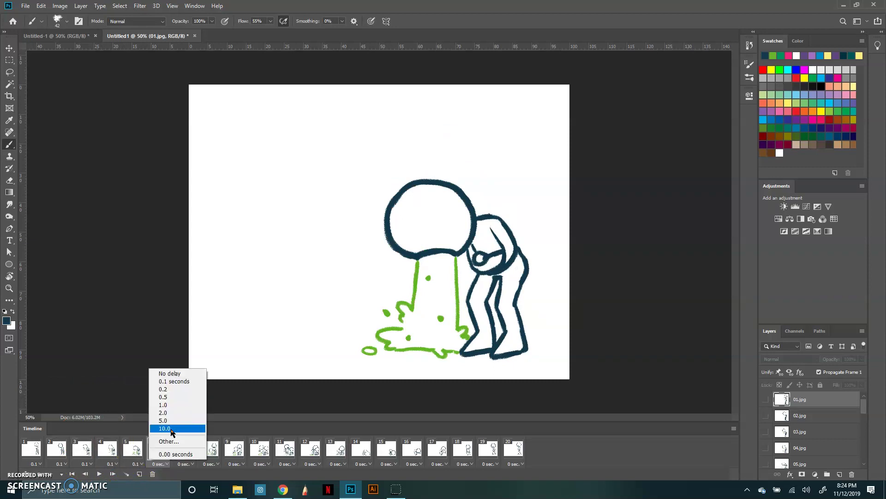
left_click(171, 381)
left_click(184, 464)
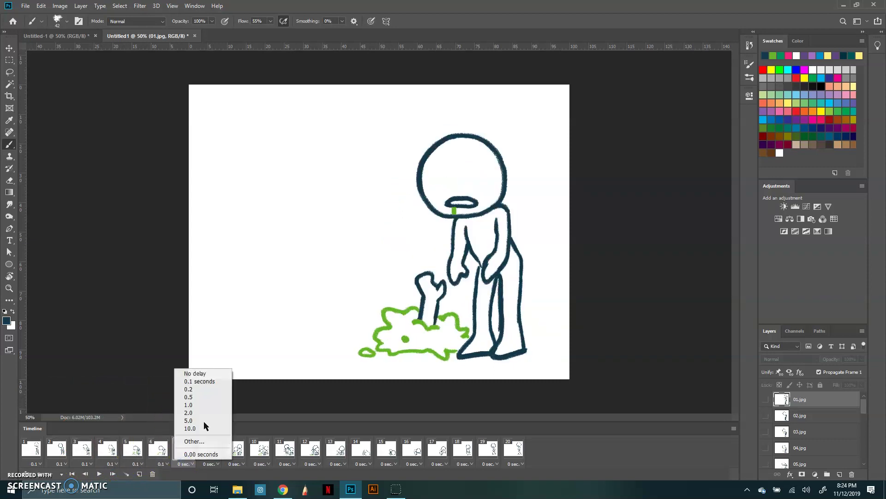
left_click(211, 383)
left_click(210, 463)
left_click(236, 381)
left_click(236, 463)
left_click(256, 382)
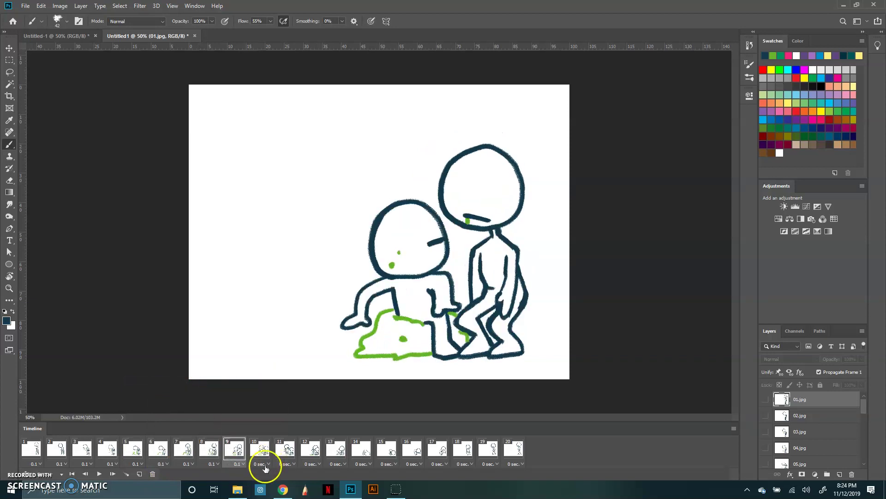
left_click(262, 464)
left_click(290, 381)
left_click(287, 463)
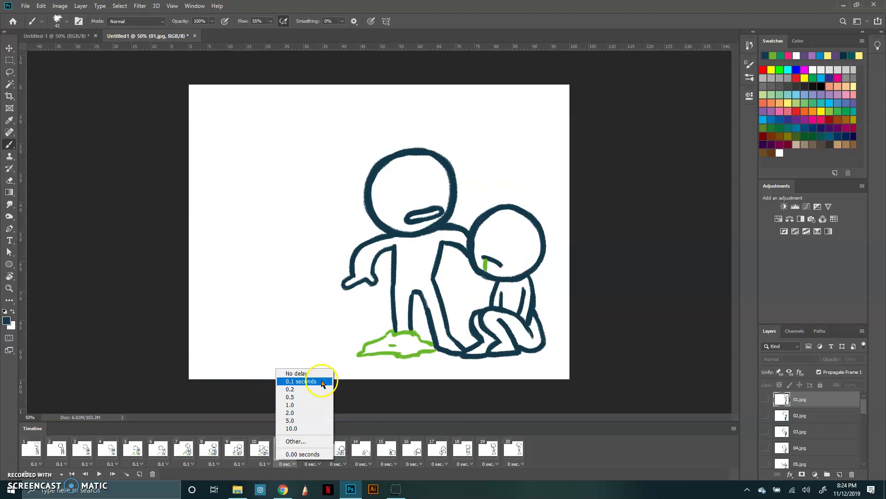
left_click(320, 383)
- Select frames 12–20 together and give them a 0.1-second delay
left_click(311, 456)
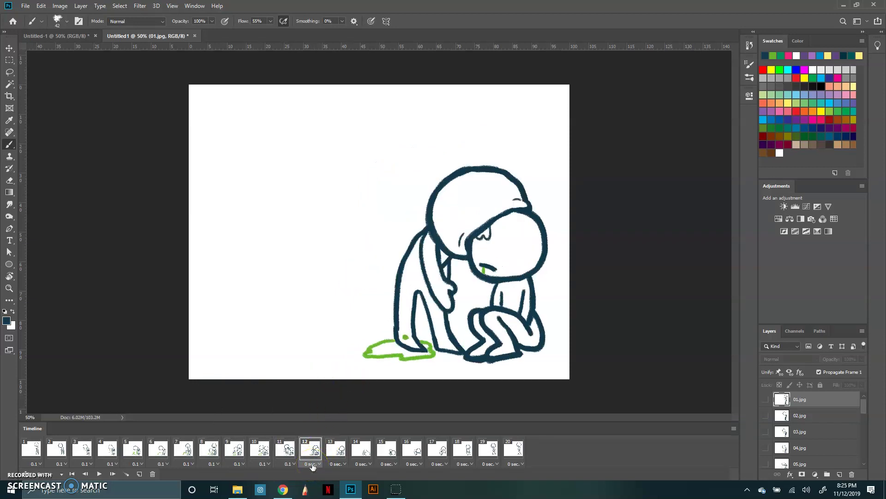
left_click(515, 463)
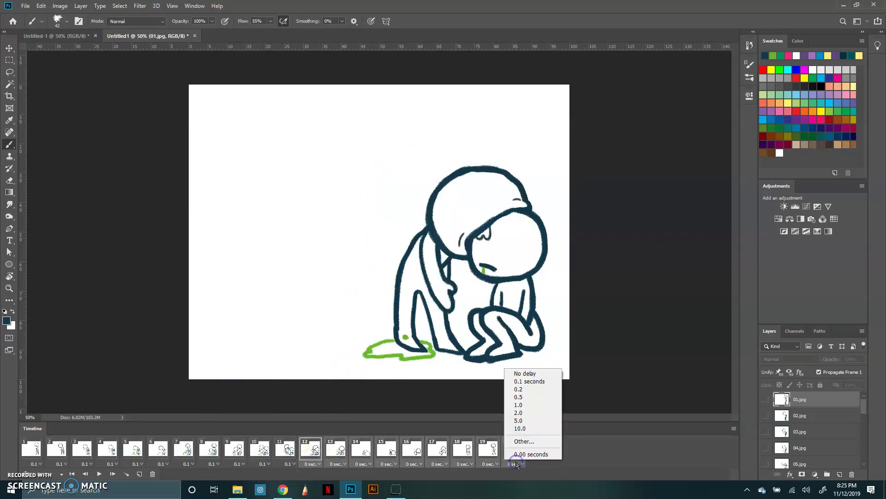
left_click(539, 382)
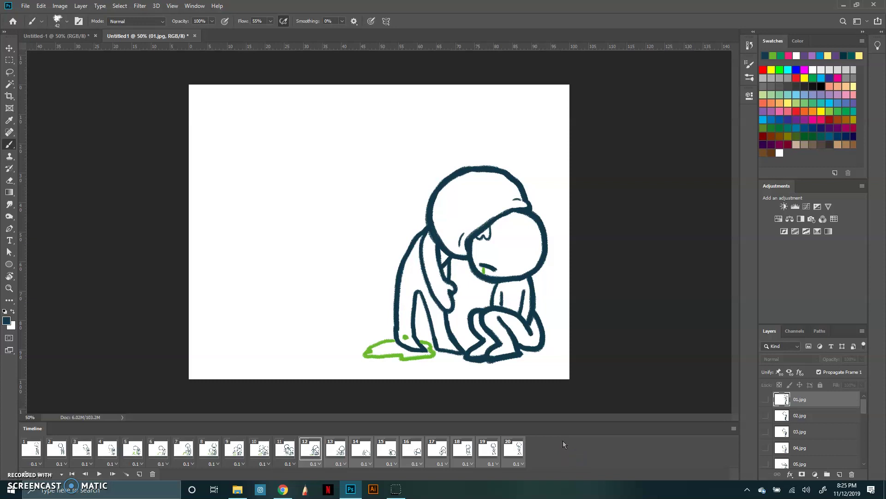
- Play the animation from frame 1 and set its looping to Forever
left_click(32, 450)
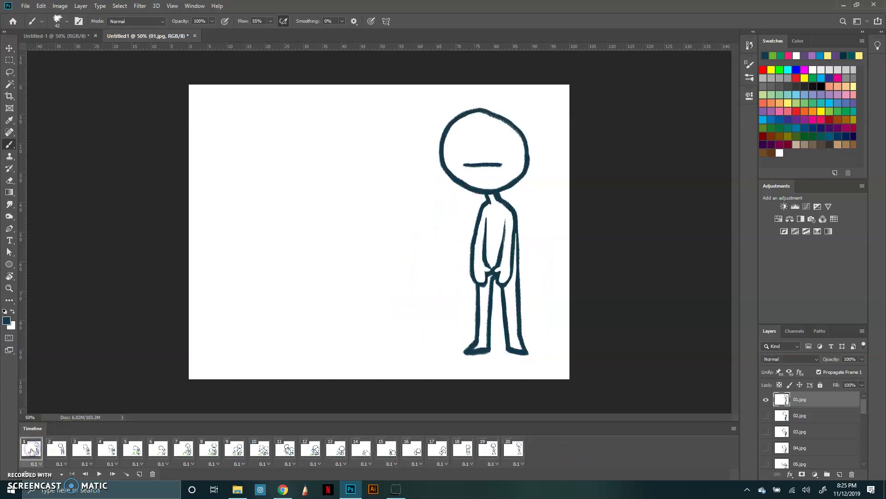
left_click(99, 474)
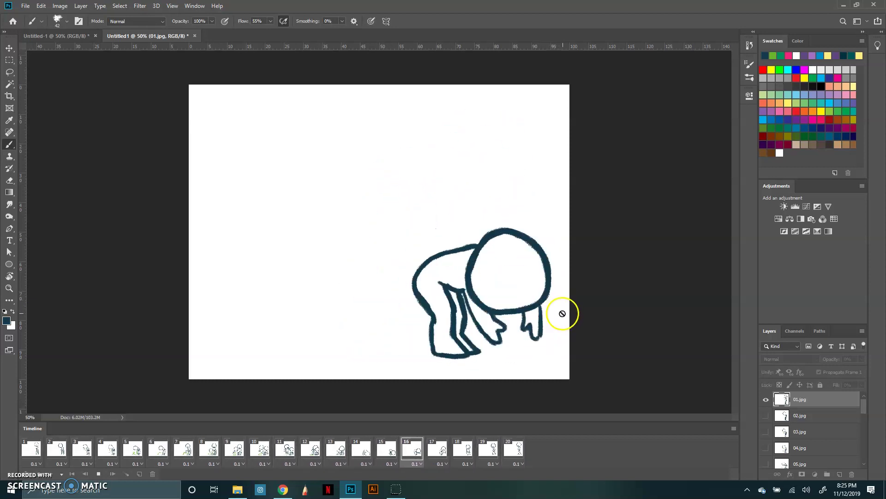
left_click(61, 474)
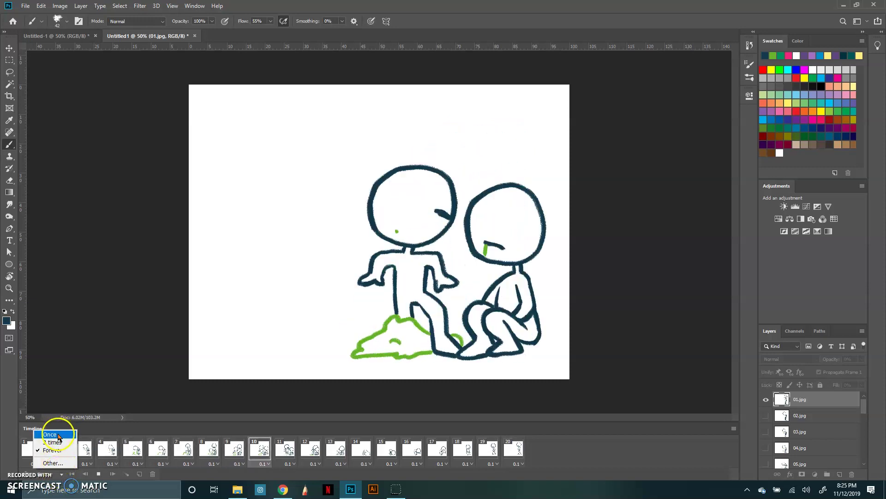
left_click(61, 474)
left_click(32, 455)
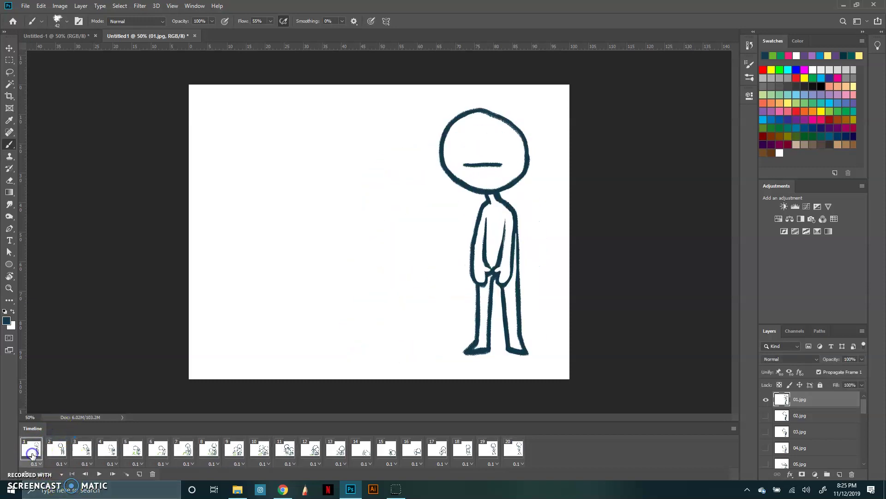
left_click(97, 474)
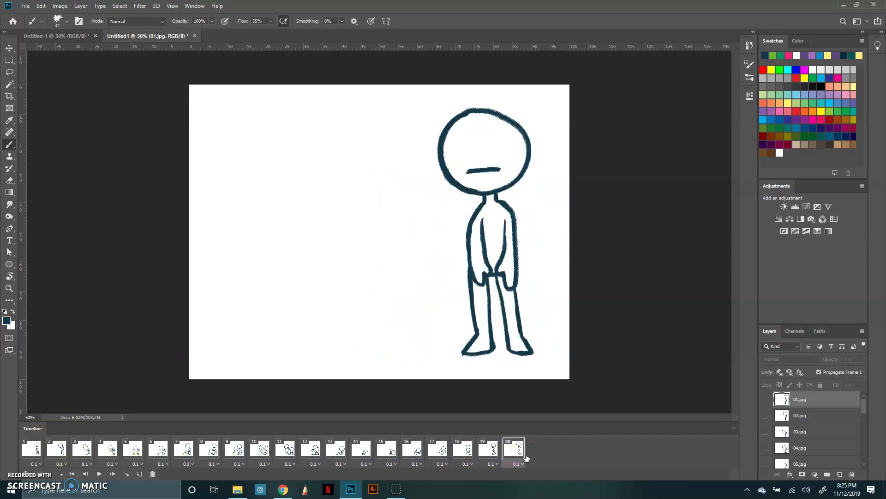
left_click(60, 474)
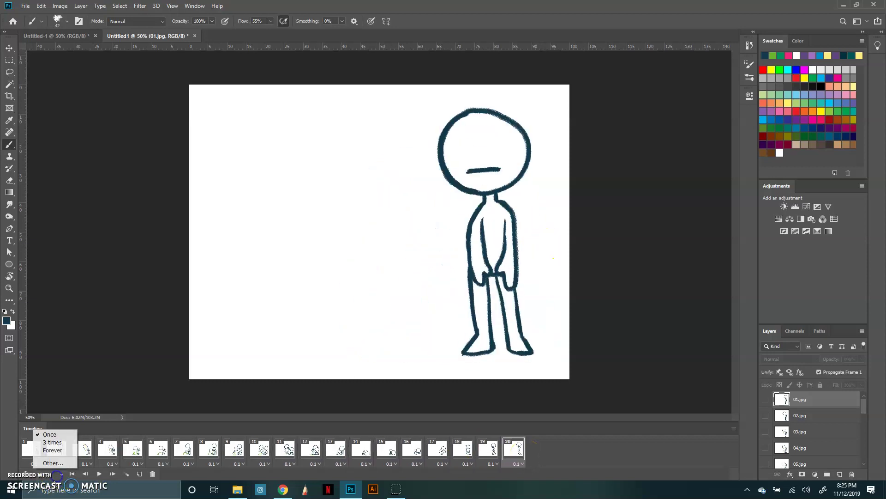
left_click(58, 452)
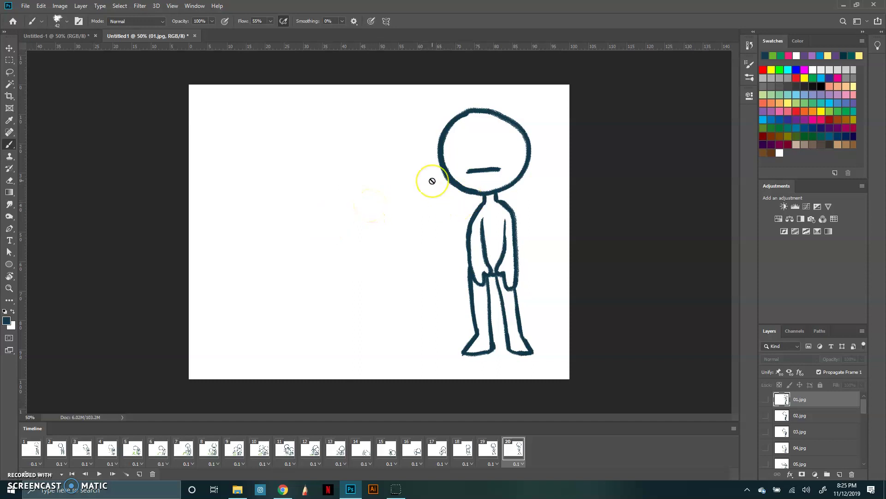
- In Save for Web (Legacy), size the GIF to 400 × 300 px with proportions unlinked
left_click(25, 5)
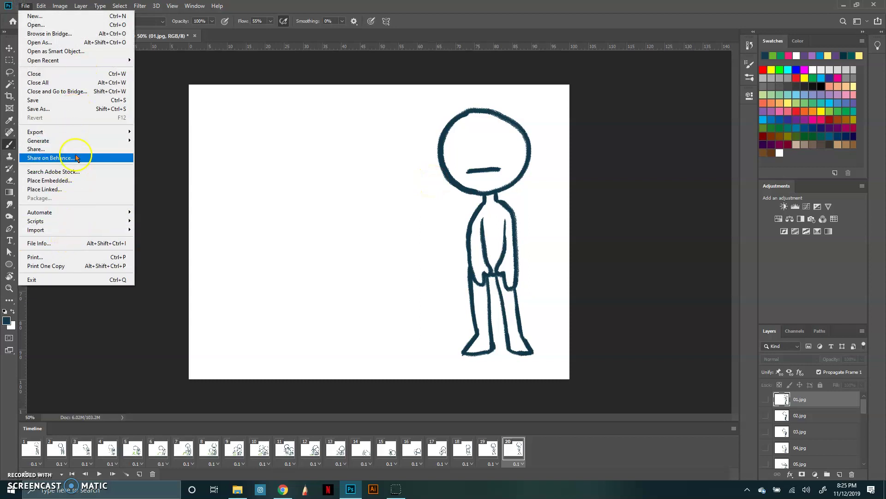
mouse_move(89, 132)
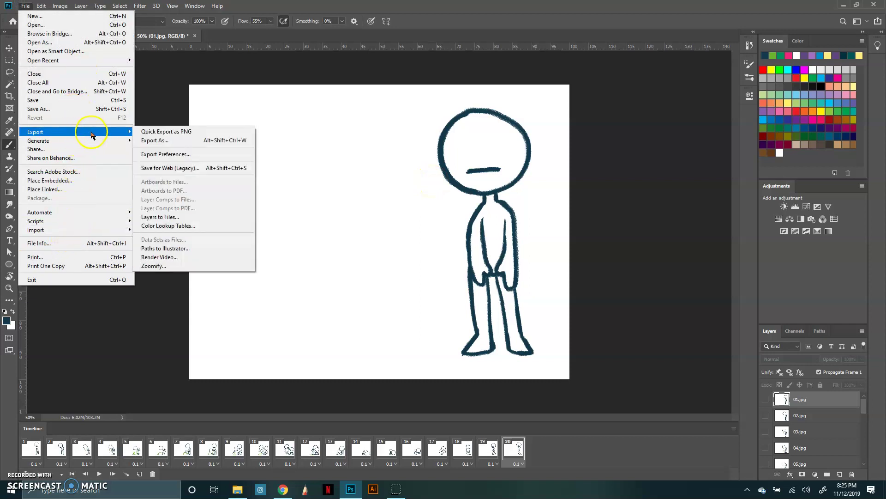
left_click(199, 169)
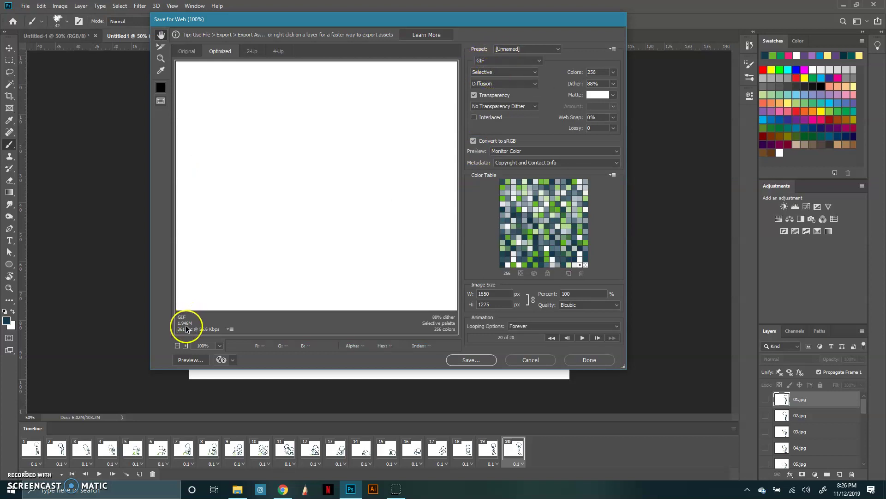
left_click(492, 297)
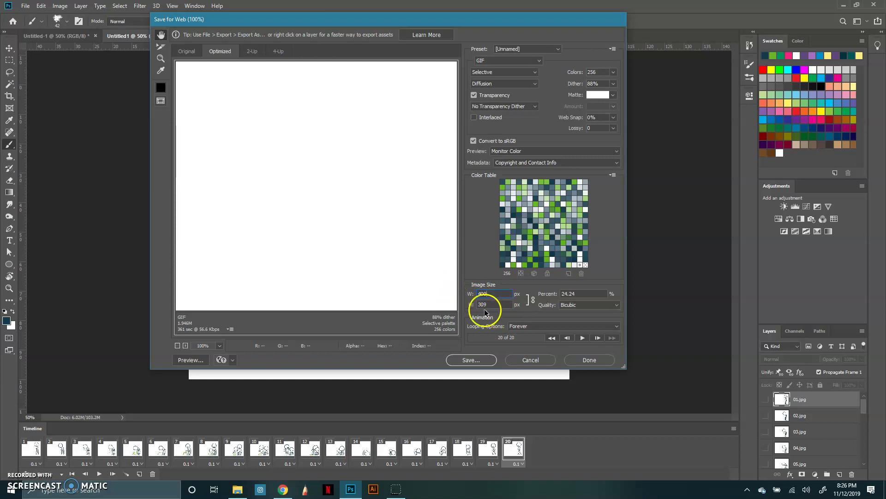
left_click(542, 296)
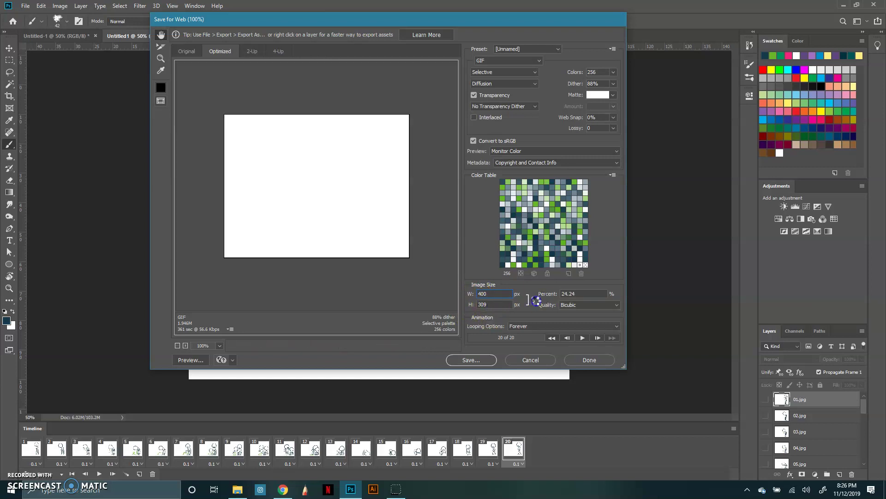
left_click(532, 300)
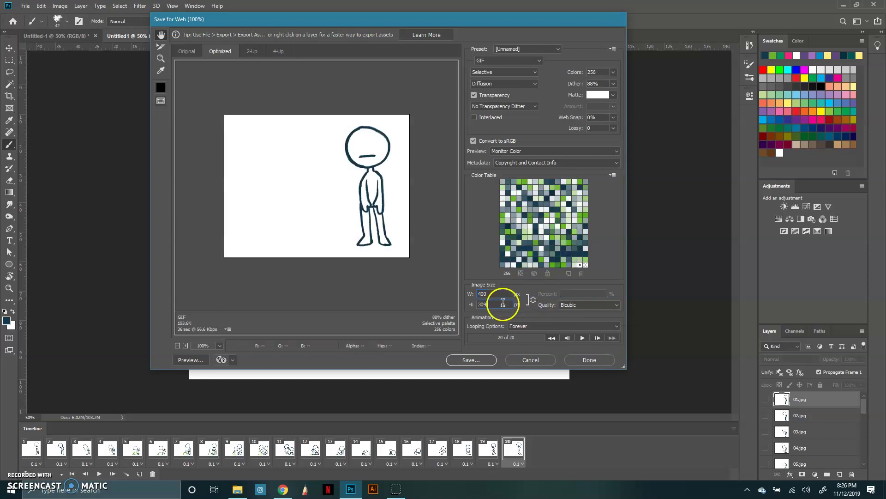
left_click(497, 303)
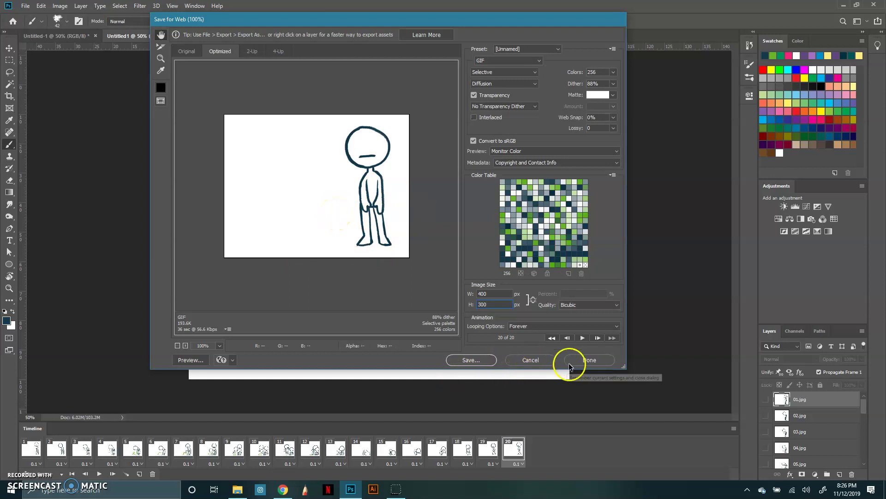
- Save the optimized GIF as 'White vomit' in Gif 123 with Images Only format
left_click(471, 361)
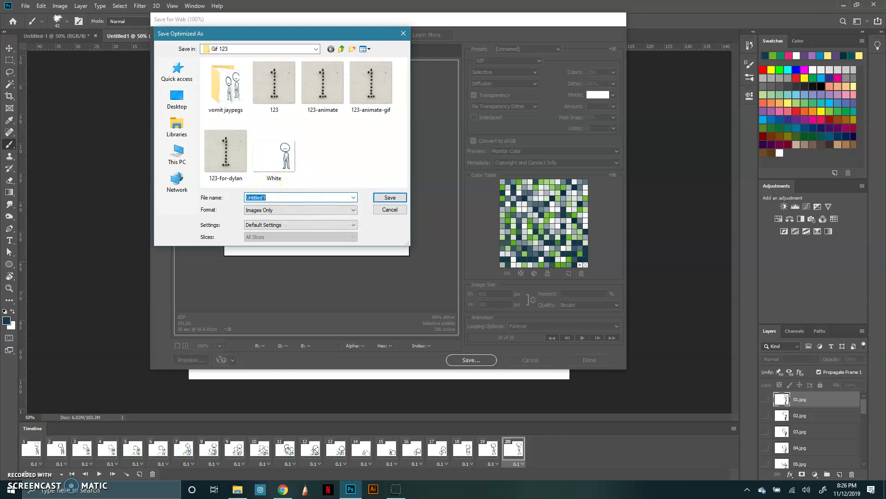
type("W")
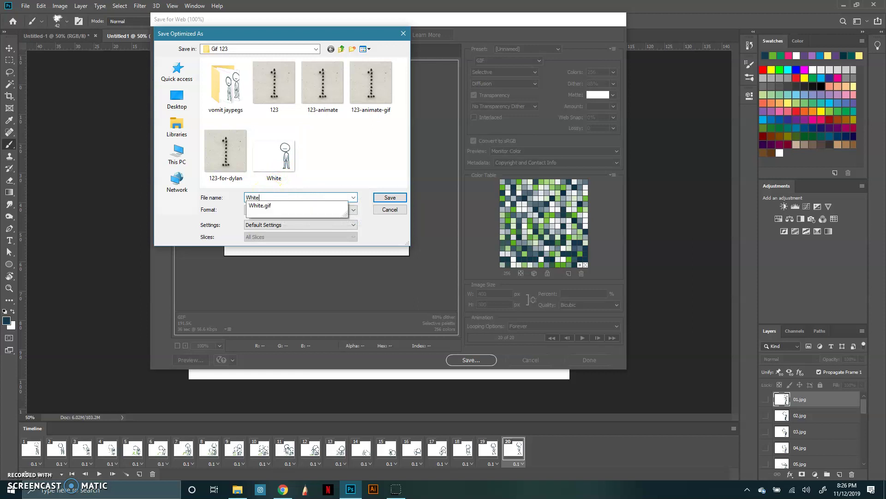
type("hite")
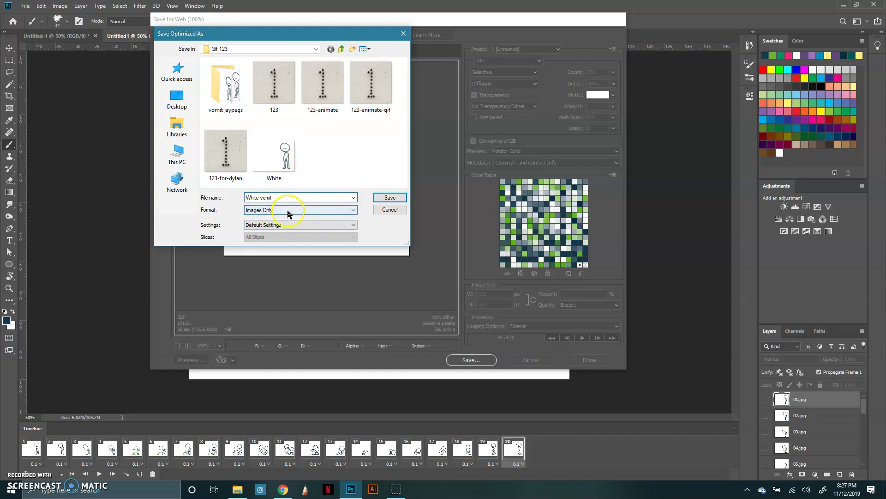
left_click(291, 213)
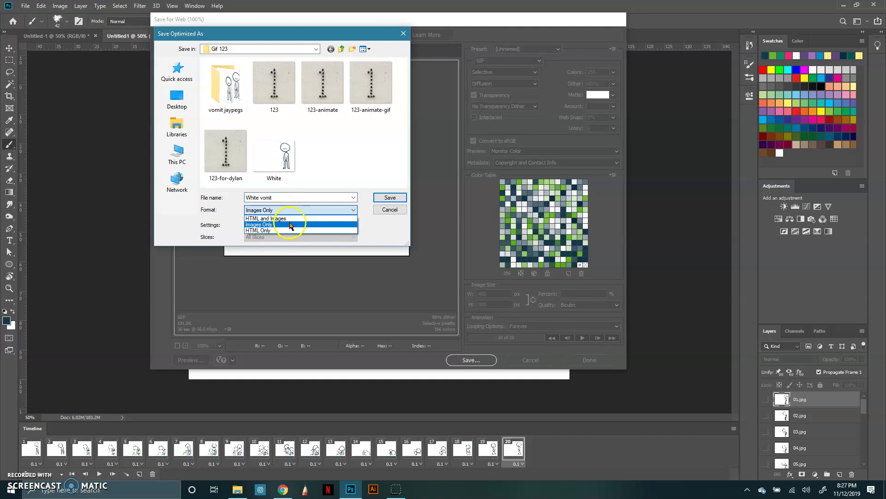
left_click(337, 172)
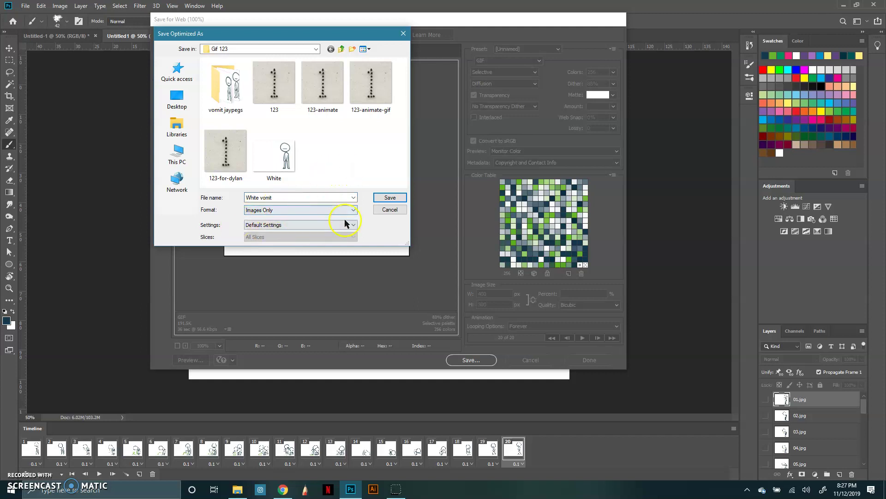
- Save the GIF as 'White vomit' and select it in the Gif 123 folder in File Explorer
left_click(390, 198)
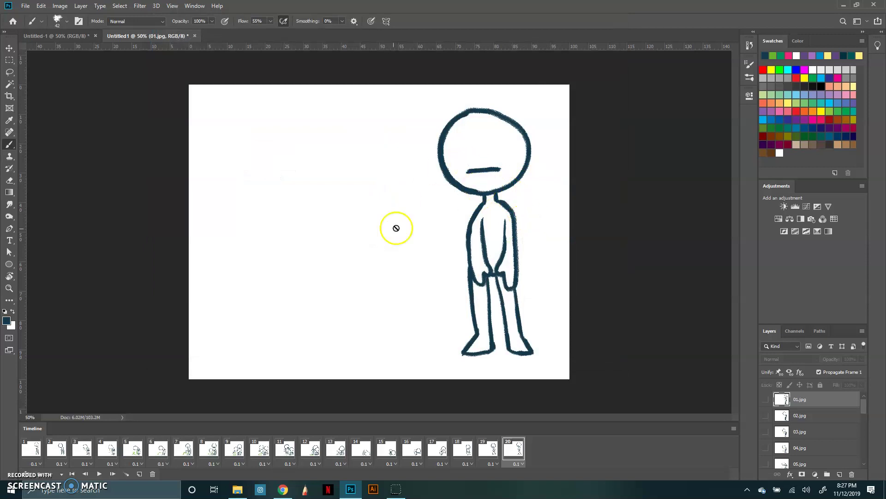
left_click(238, 489)
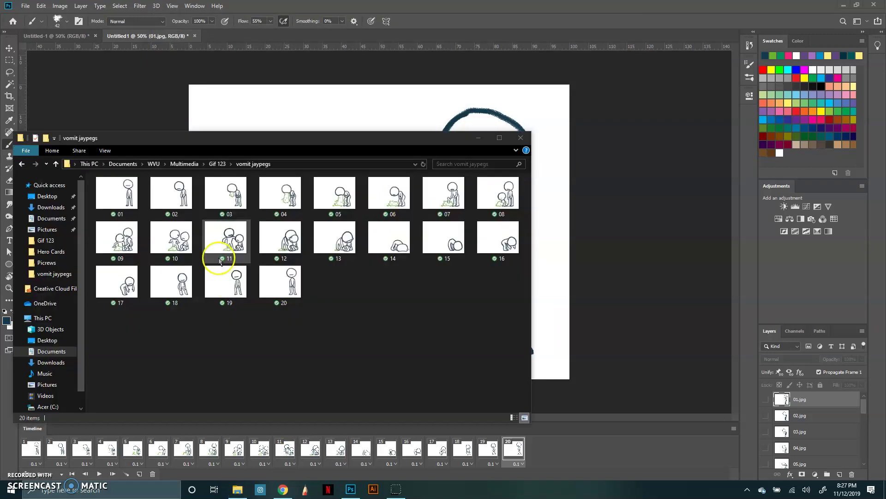
left_click(217, 164)
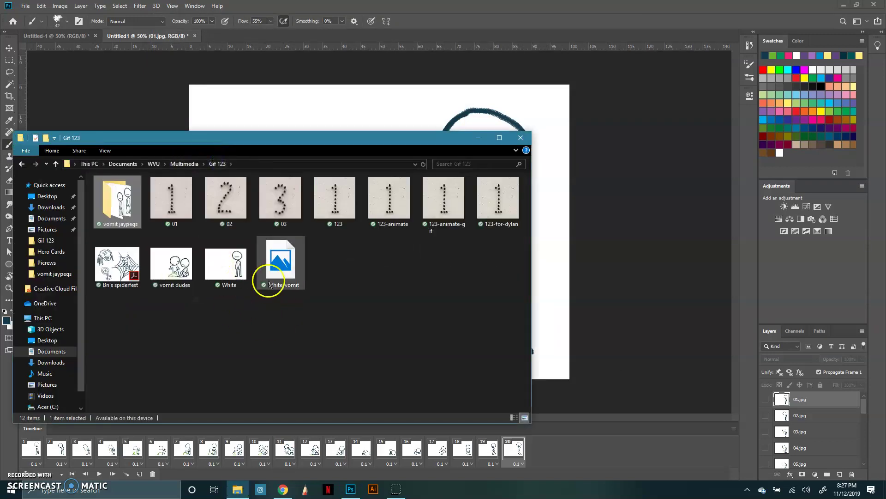
left_click(280, 265)
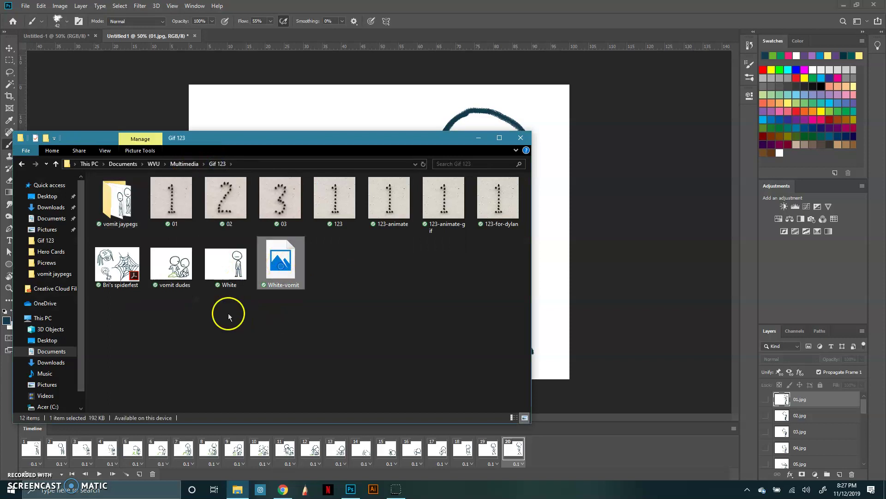
- Open White-vomit.gif in Windows Photos to play the animation
double_click(266, 288)
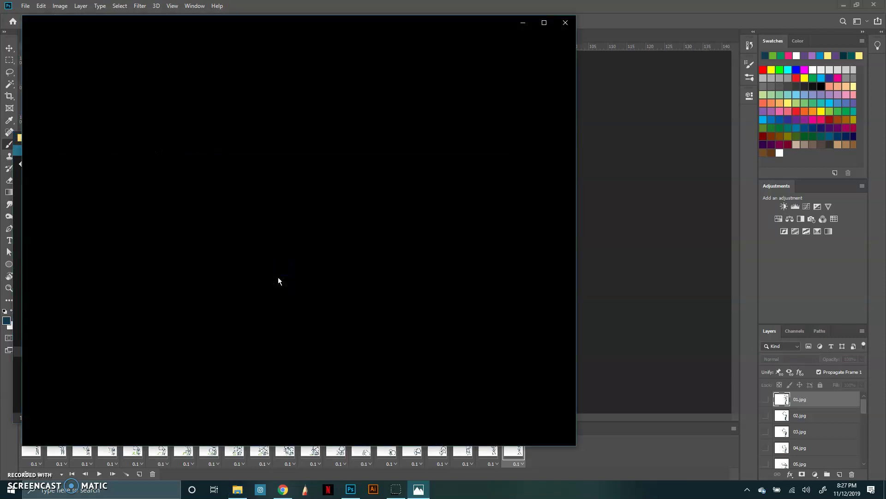